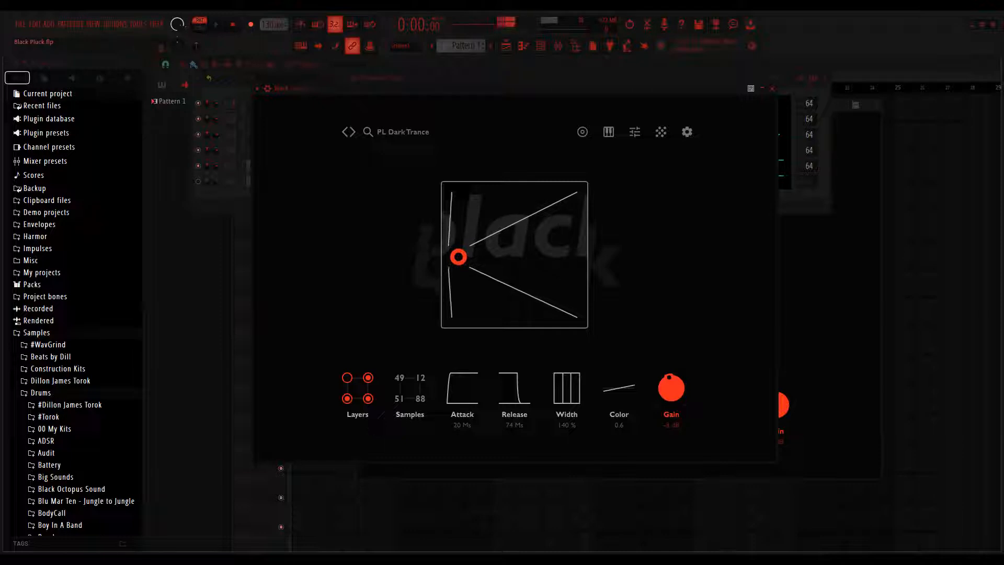
# Step: Play the full pattern from the Channel rack to hear the PL Dark Trance pluck together with the drums
pyautogui.moveTo(627, 78); pyautogui.dragTo(678, 134)
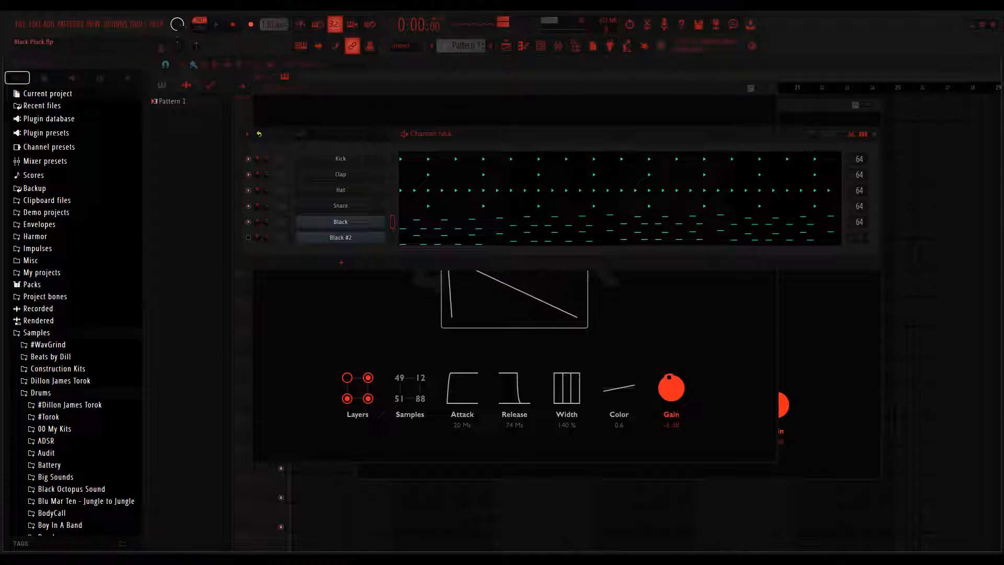
pyautogui.press('space')
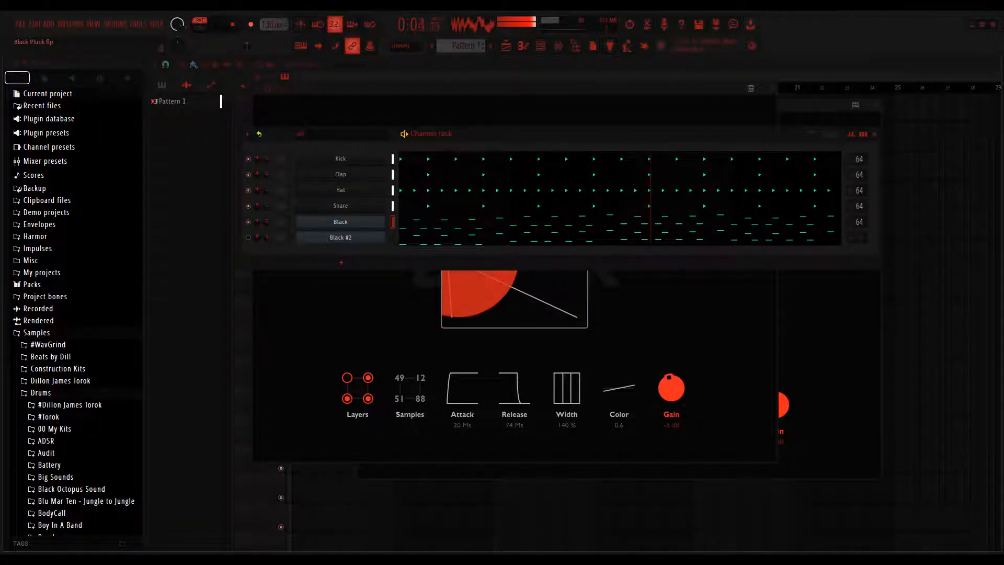
pyautogui.press('space')
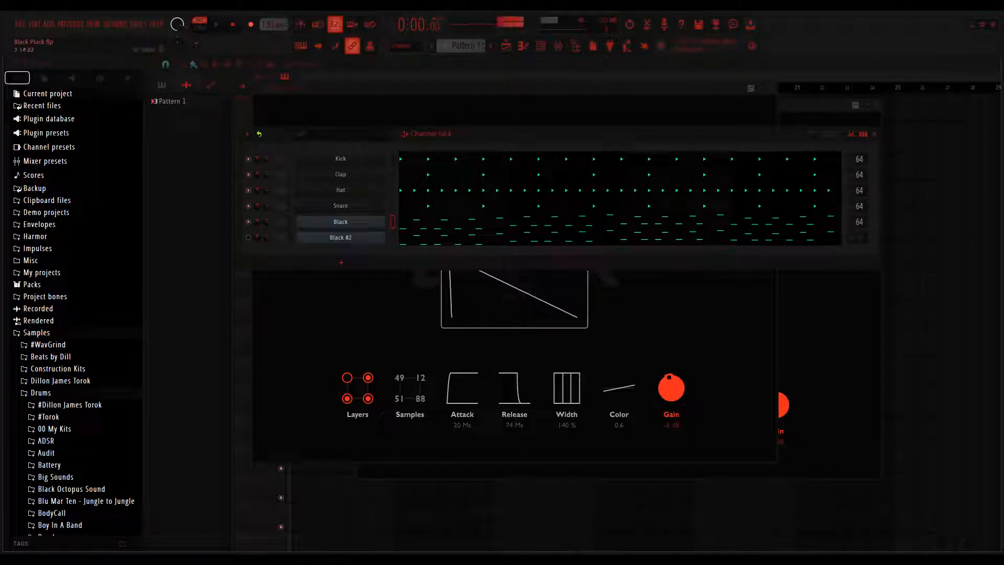
pyautogui.moveTo(565, 134); pyautogui.dragTo(659, 224)
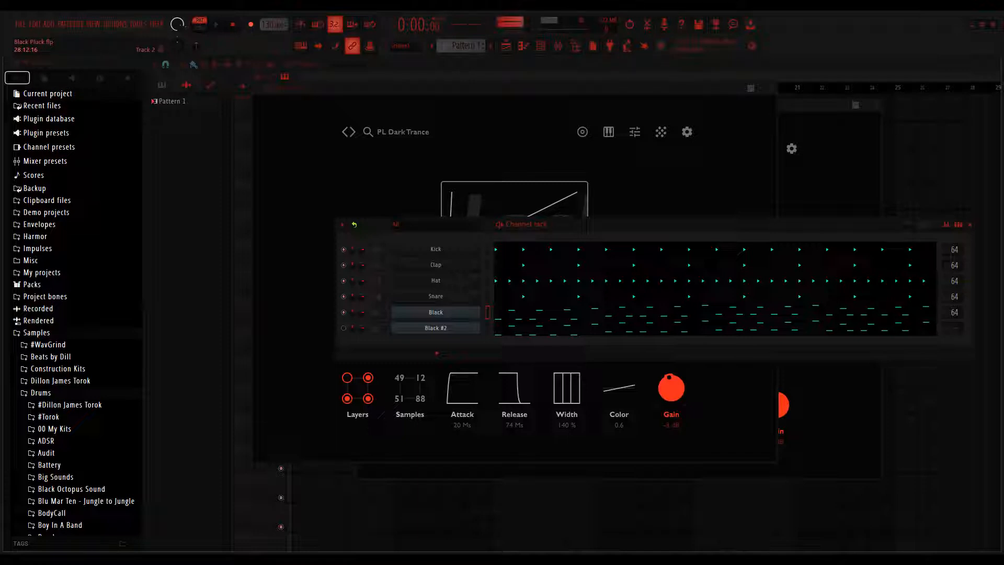
pyautogui.press('space')
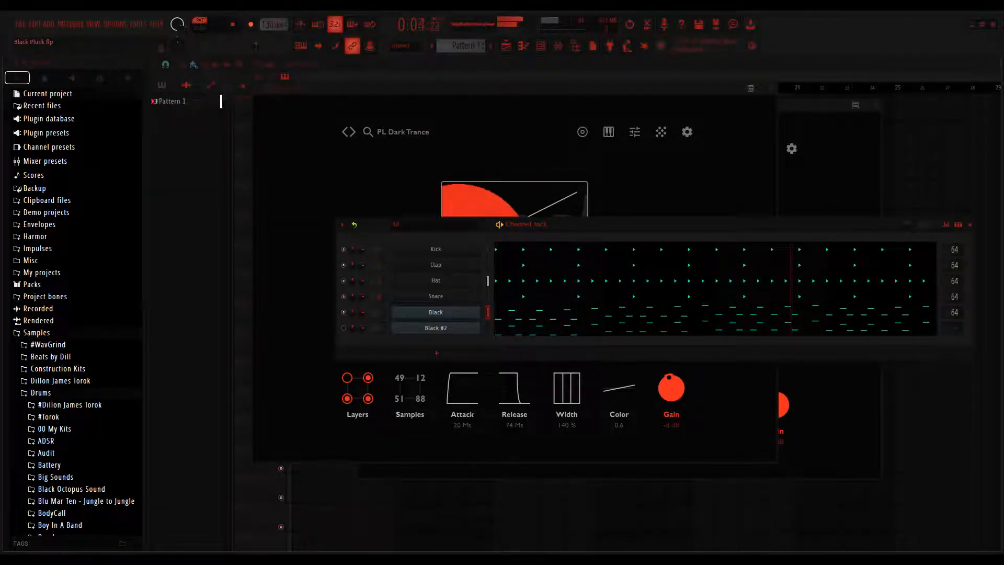
pyautogui.press('space')
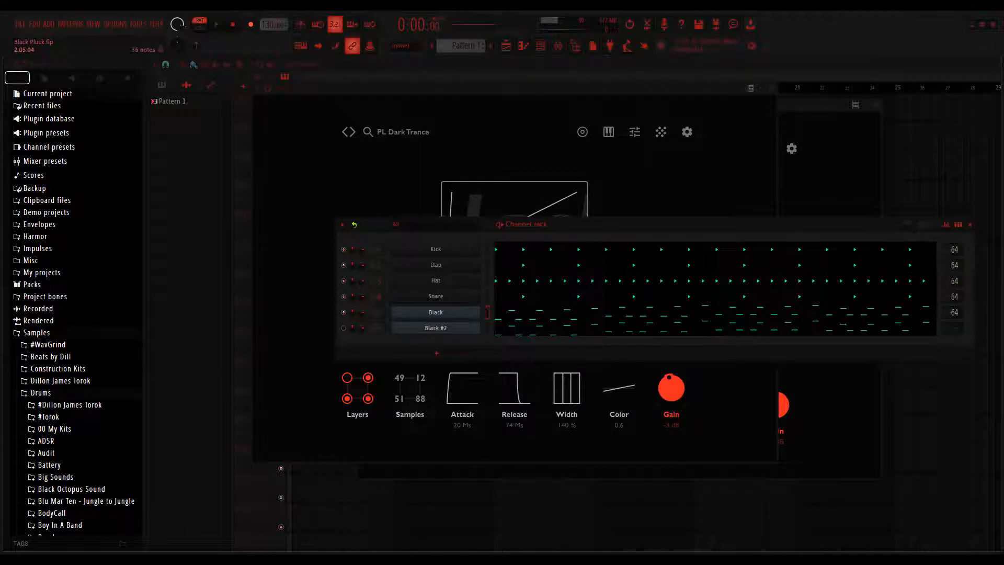
# Step: Examine the Black channel's notes in the Piano roll, from the low notes to the high ones, and close it
pyautogui.press('F7')
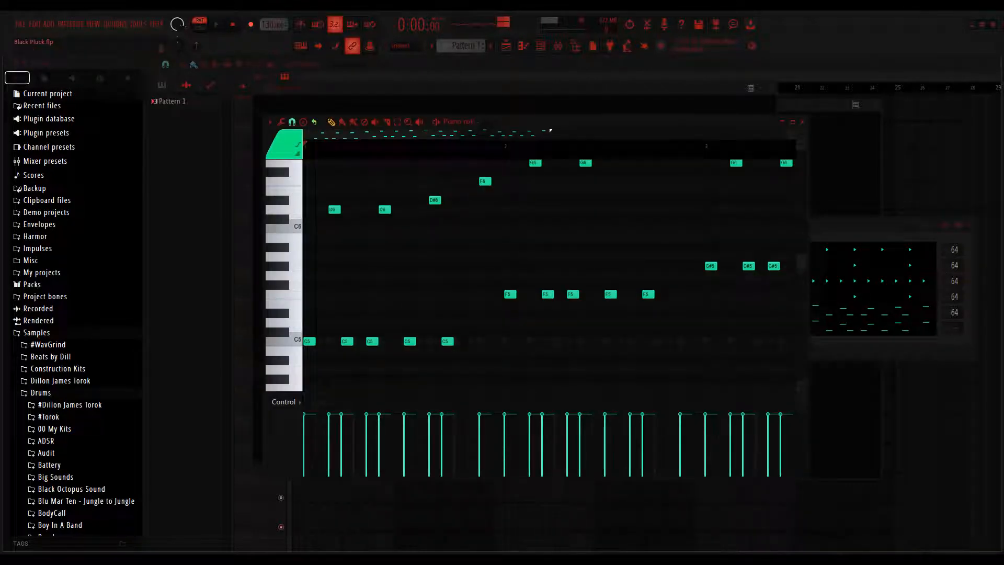
pyautogui.scroll(2, 534, 275)
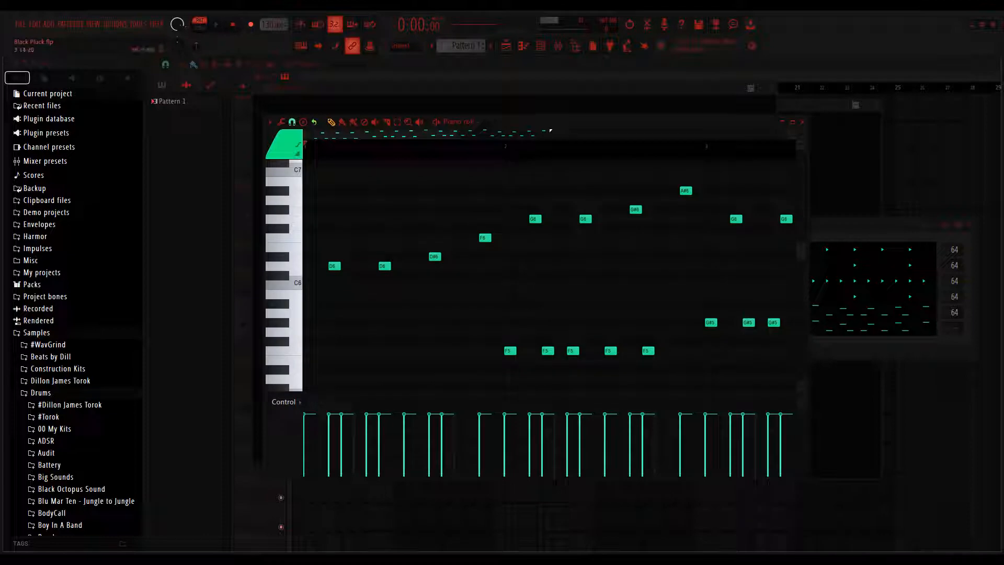
pyautogui.scroll(-1, 550, 130)
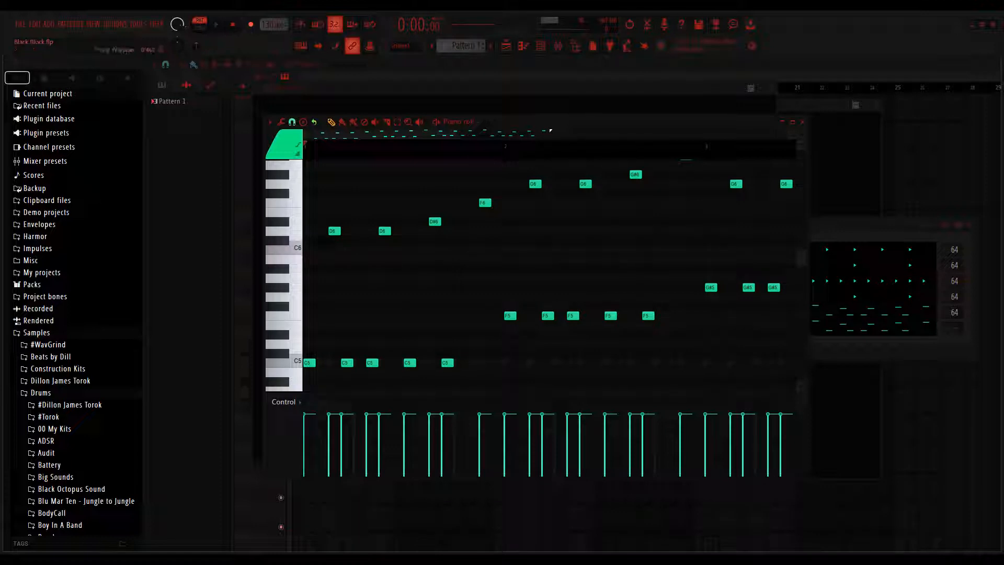
pyautogui.click(803, 122)
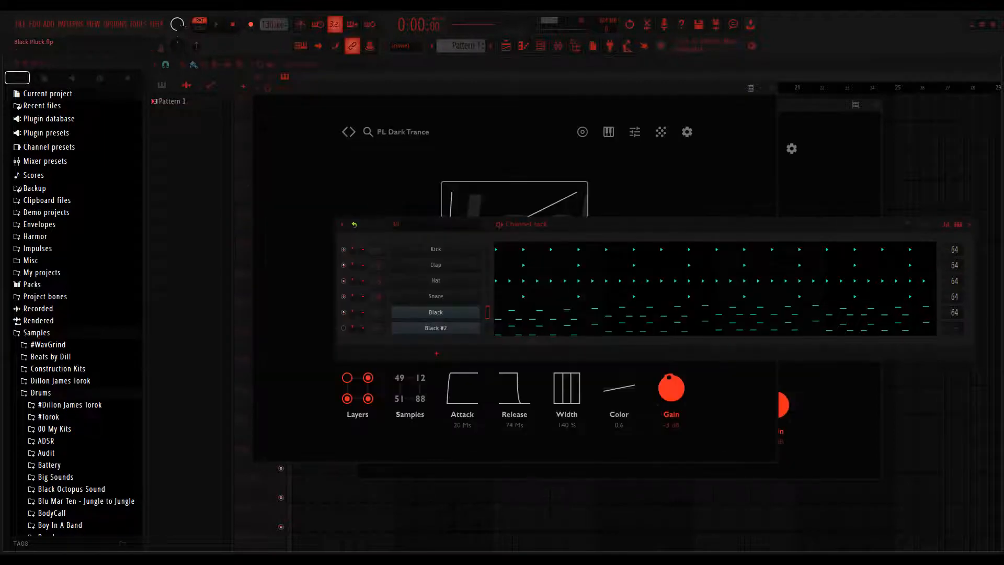
# Step: Solo the Black channel and play the pattern to hear the PL Dark Trance preset on its own
pyautogui.moveTo(575, 87); pyautogui.dragTo(547, 115)
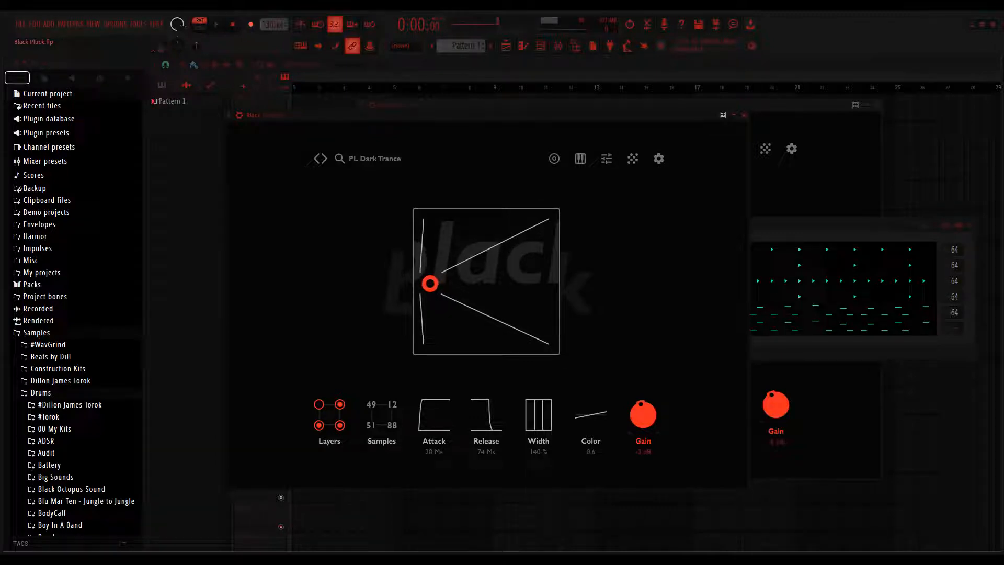
pyautogui.click(847, 225)
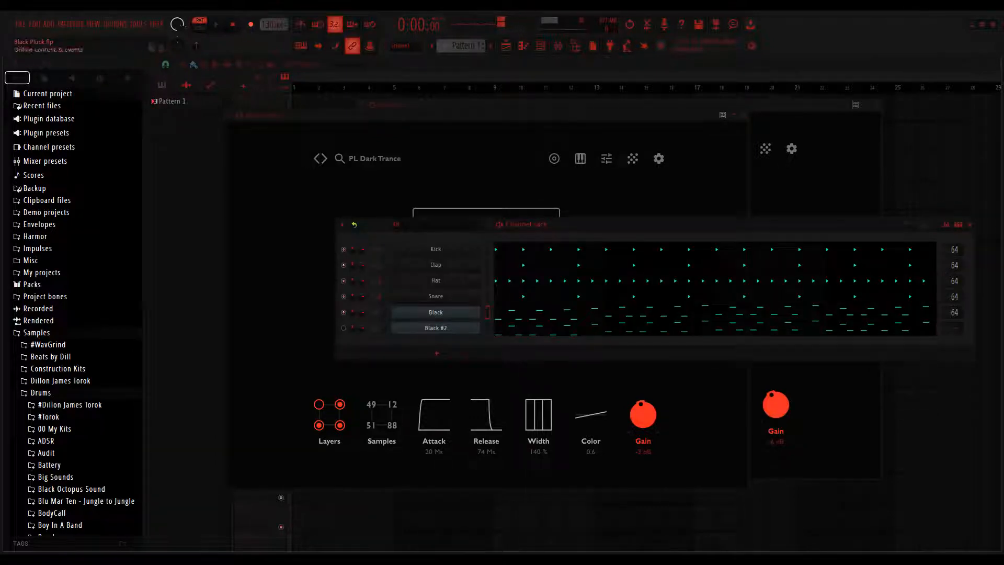
pyautogui.click(343, 312)
pyautogui.click(344, 328)
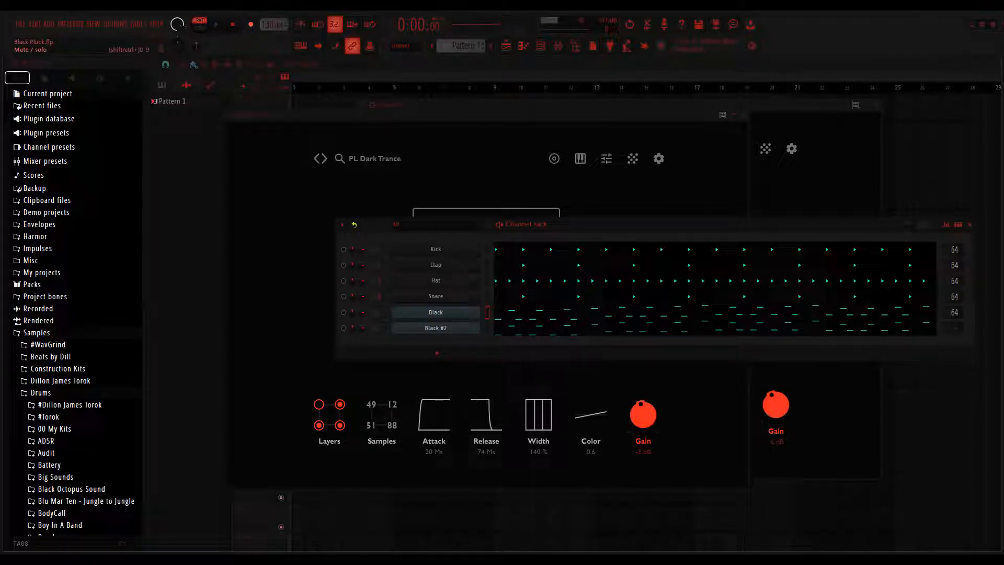
pyautogui.rightClick(343, 312)
pyautogui.press('space')
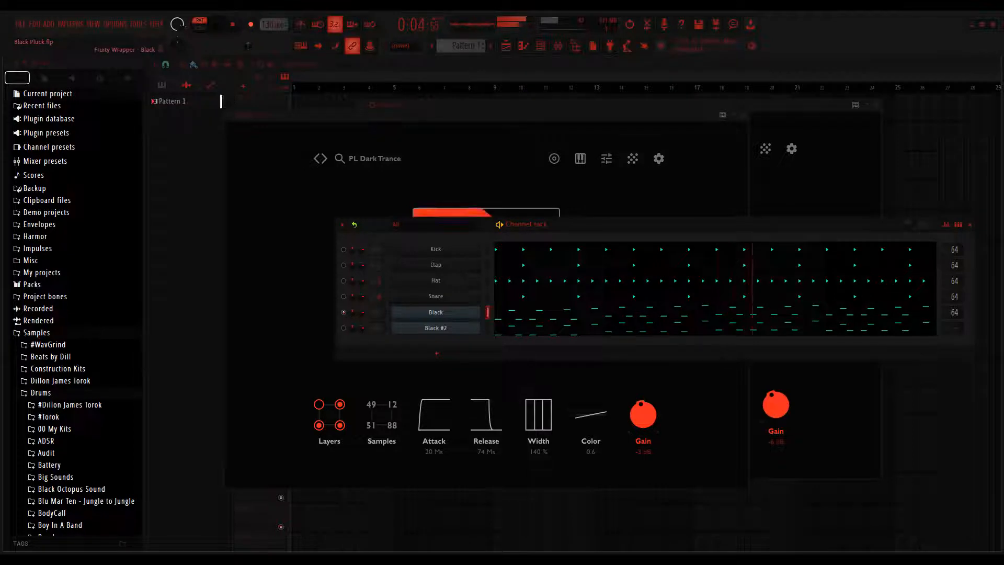
pyautogui.click(288, 251)
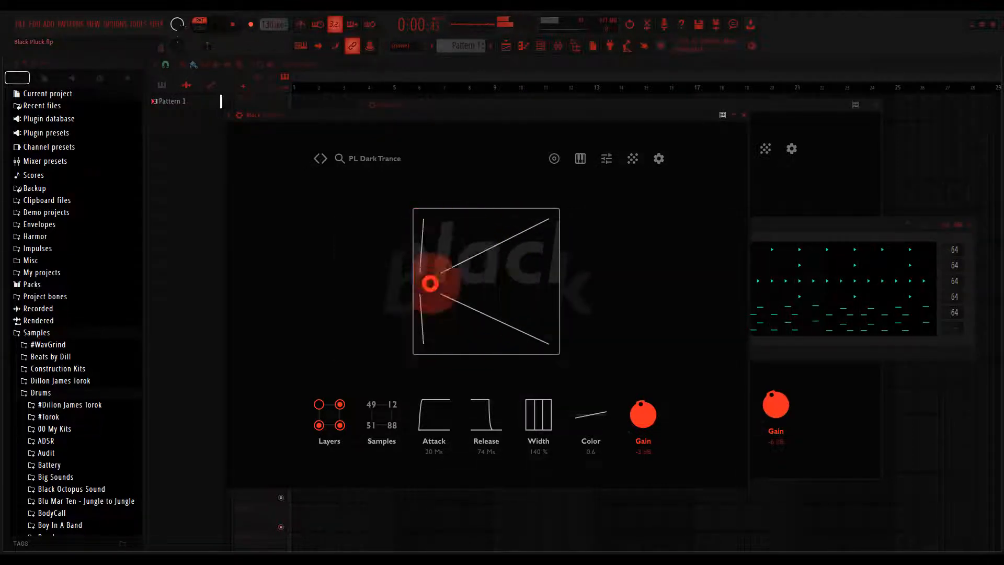
# Step: Solo the Black #2 channel and play the pattern to hear its Init preset
pyautogui.press('F6')
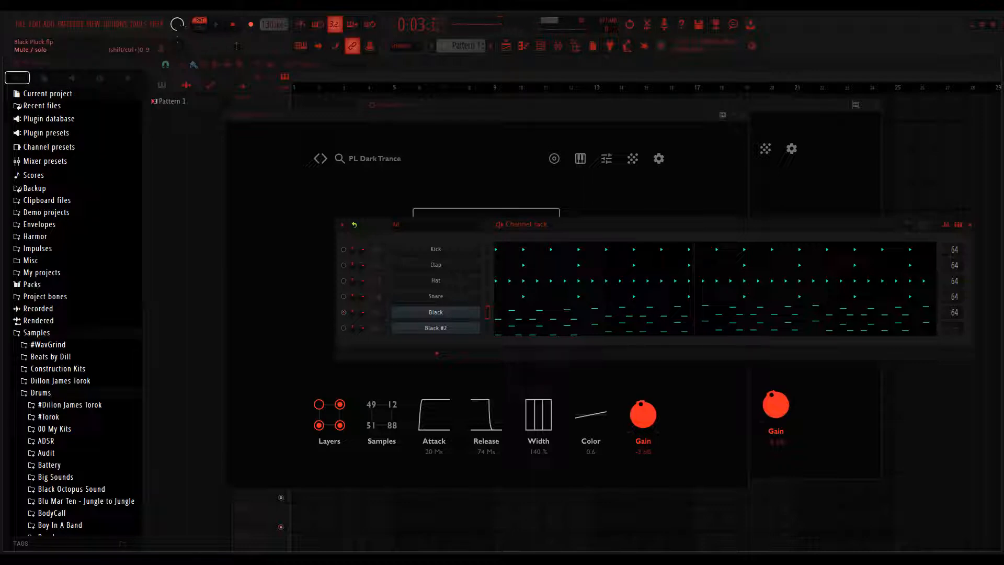
pyautogui.rightClick(343, 328)
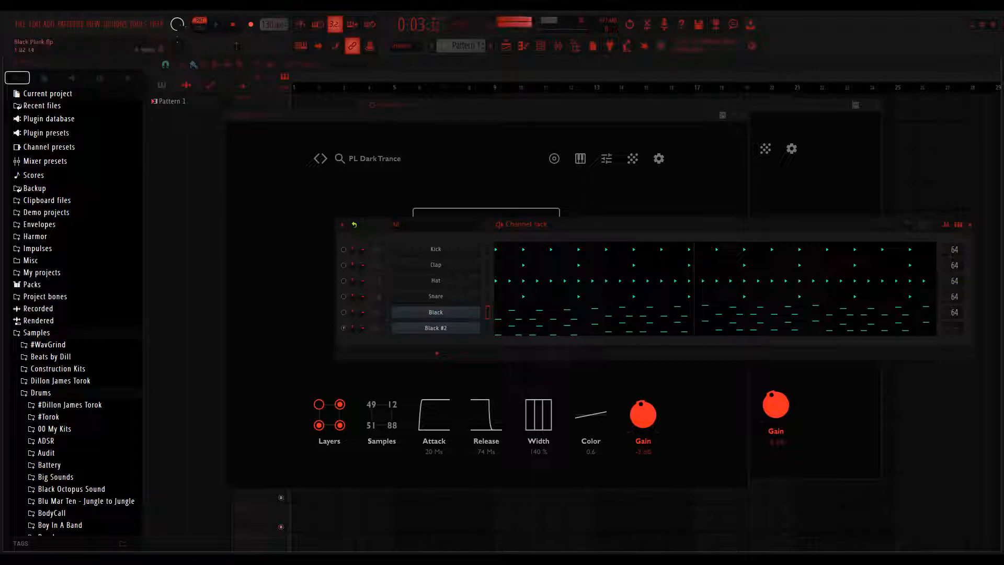
pyautogui.moveTo(575, 105); pyautogui.dragTo(596, 116)
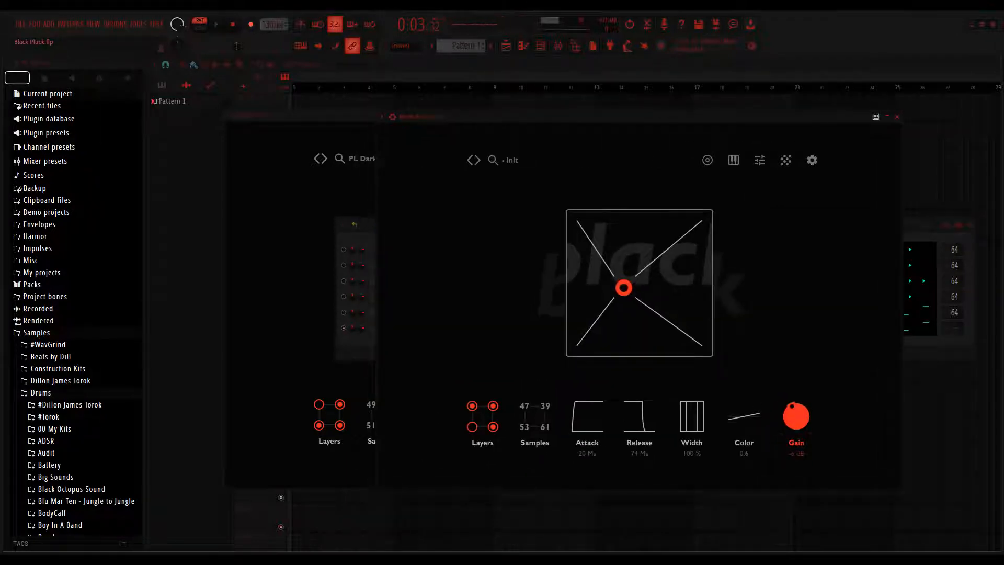
pyautogui.click(364, 225)
pyautogui.click(499, 224)
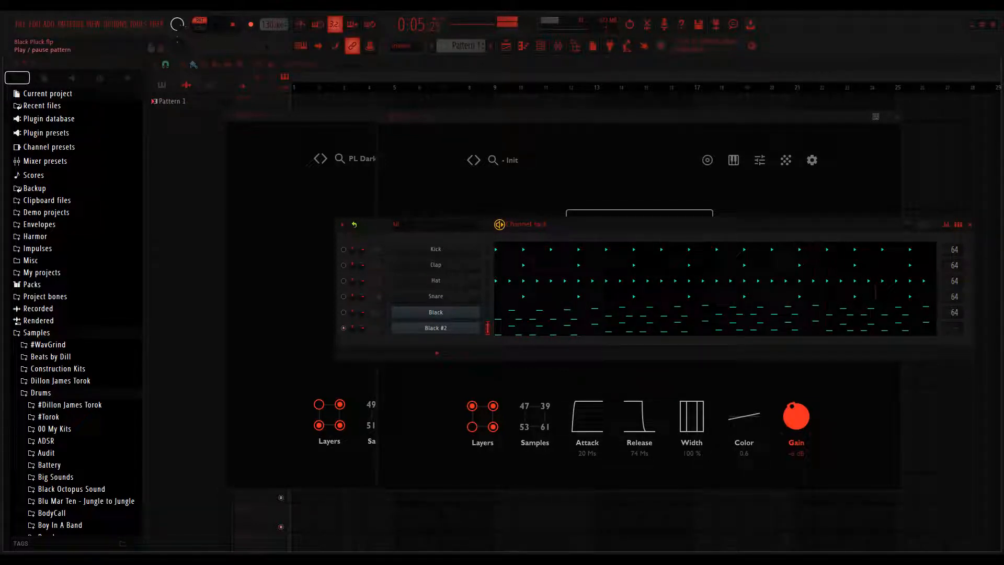
pyautogui.press('space')
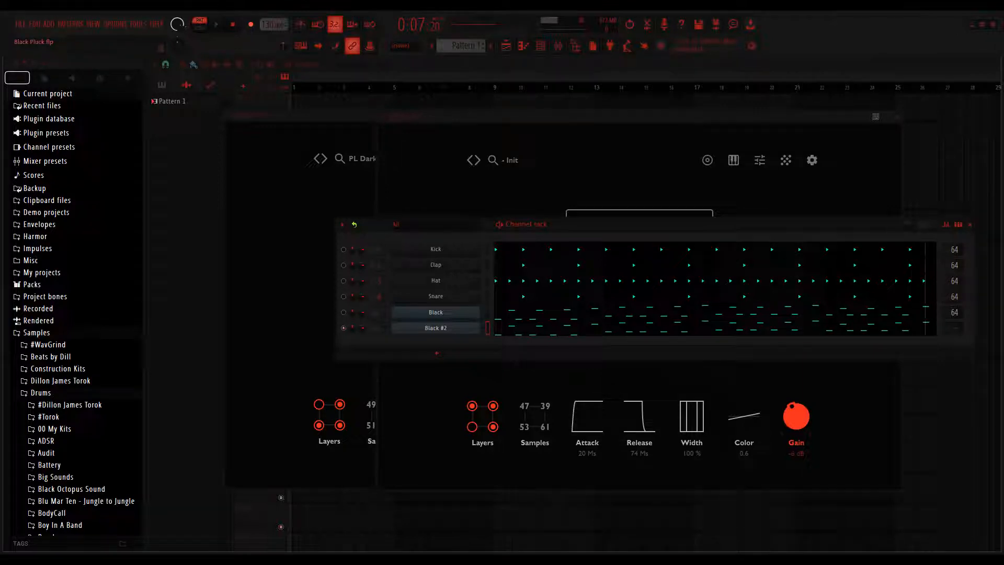
# Step: Move the XY pad point in Black #2 until the samples read 49, 12, 51 and 88, and play the pattern
pyautogui.moveTo(653, 116); pyautogui.dragTo(595, 110)
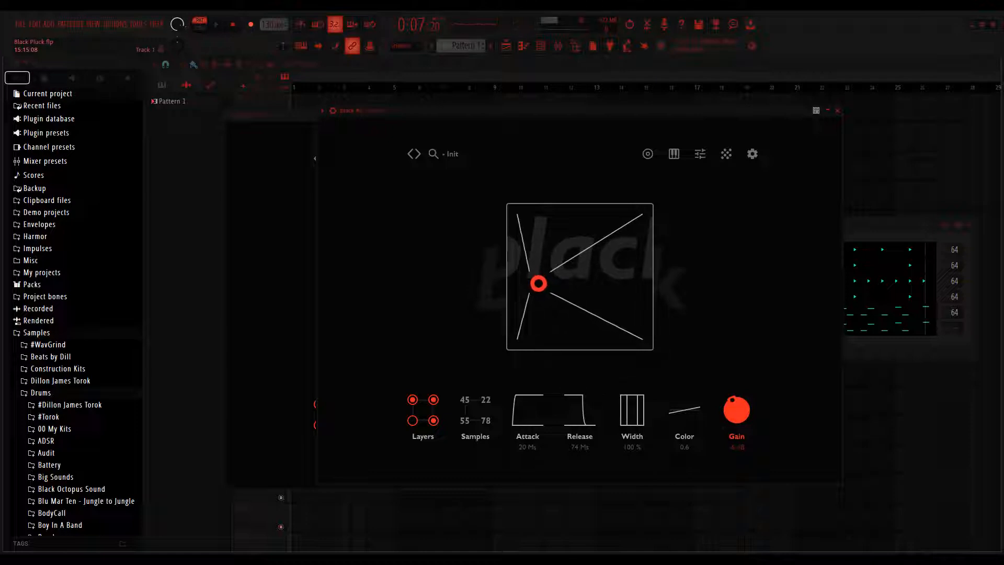
pyautogui.moveTo(538, 283); pyautogui.dragTo(529, 282)
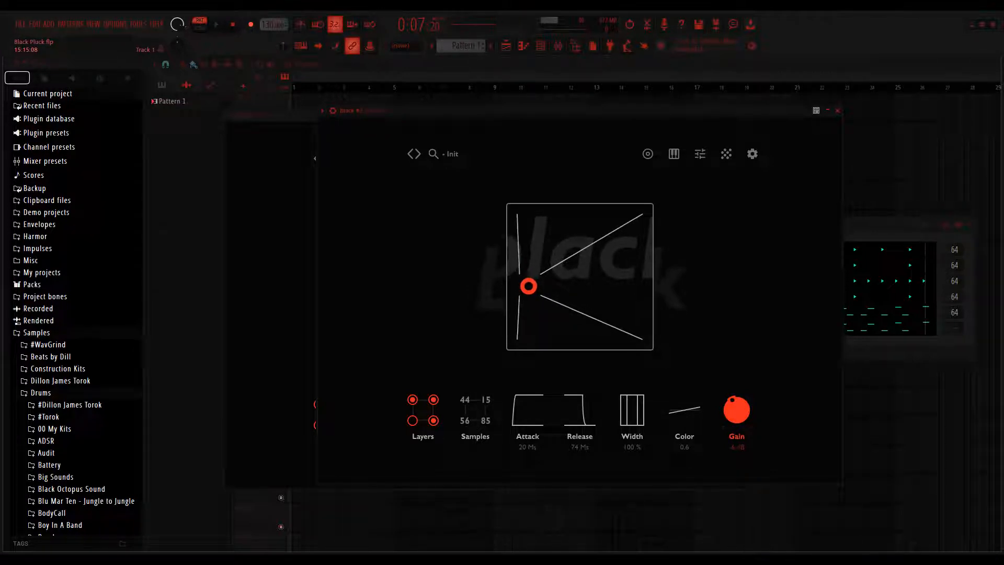
pyautogui.moveTo(526, 287)
pyautogui.mouseDown()
pyautogui.moveTo(538, 276)
pyautogui.moveTo(524, 278)
pyautogui.mouseUp()
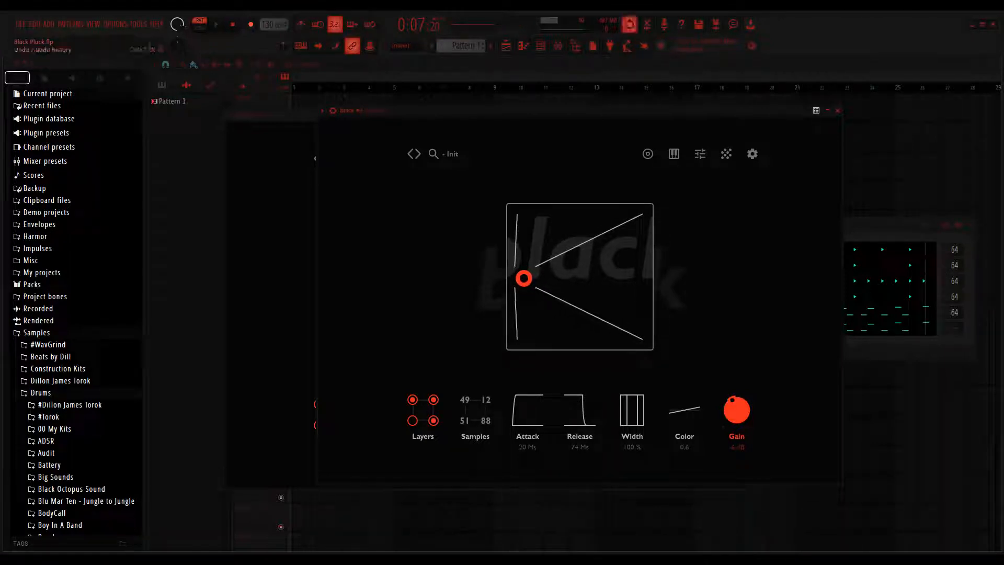
pyautogui.click(541, 45)
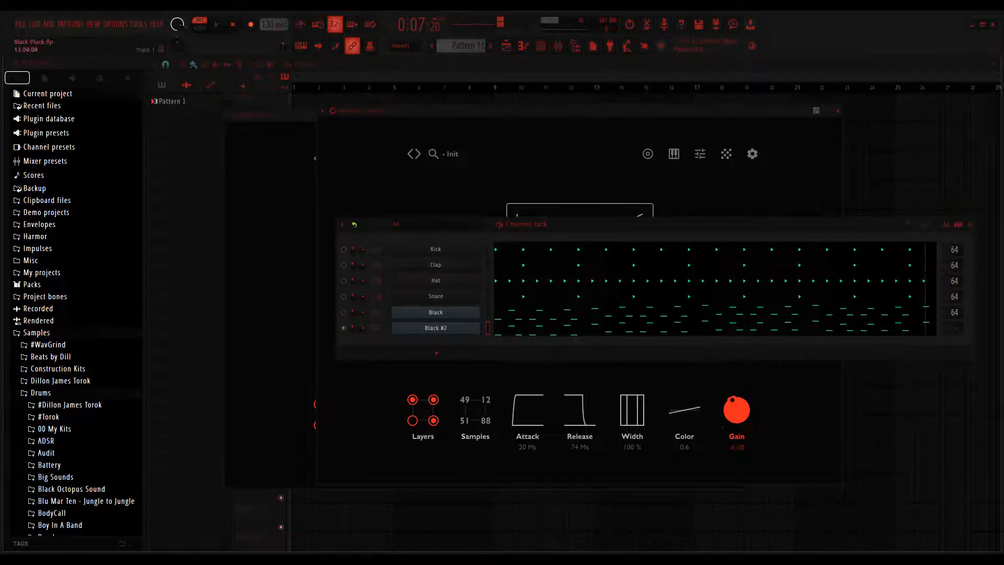
pyautogui.press('space')
# Step: Turn layer A off and layer C on in the Black #2 instrument
pyautogui.click(435, 328)
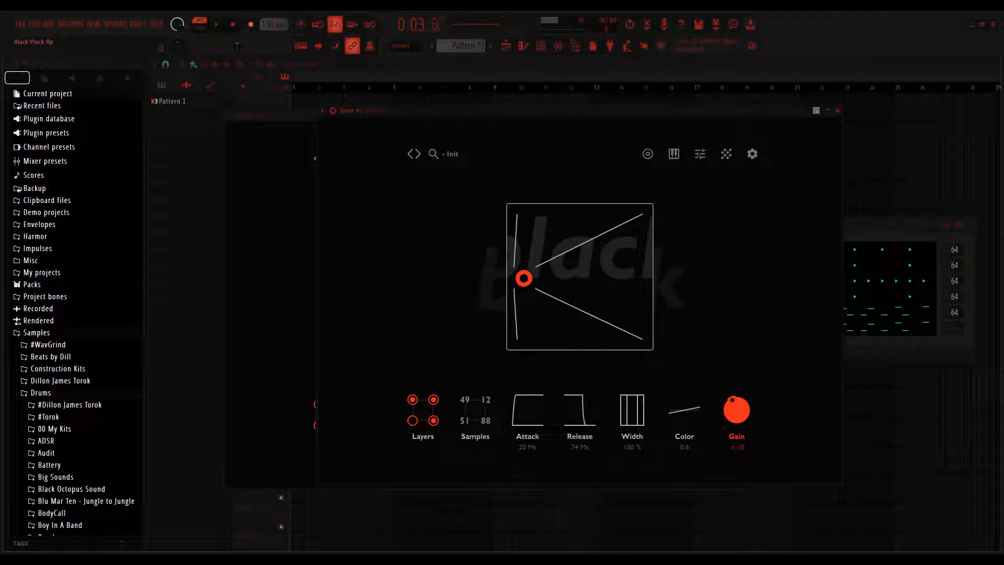
pyautogui.click(413, 399)
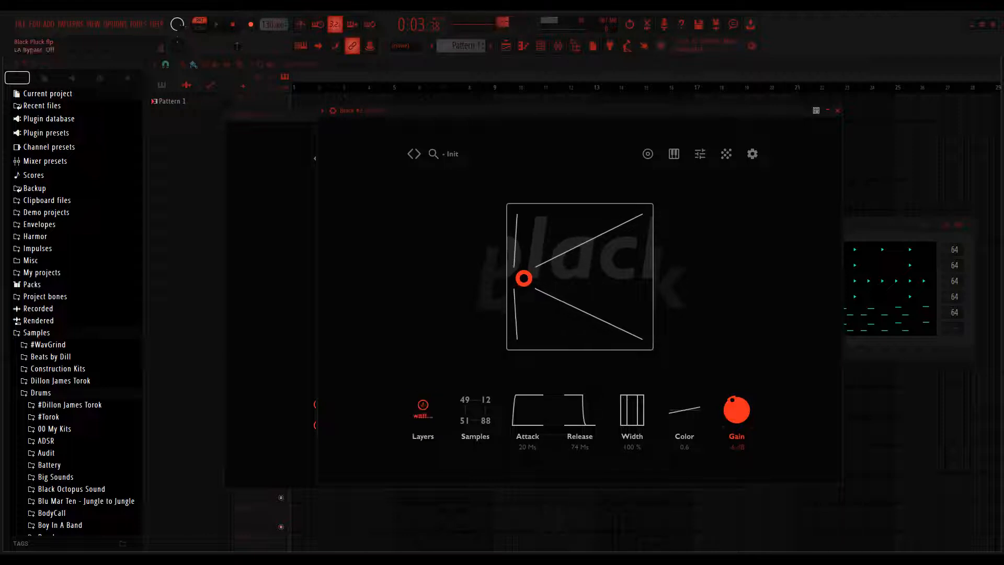
pyautogui.click(413, 421)
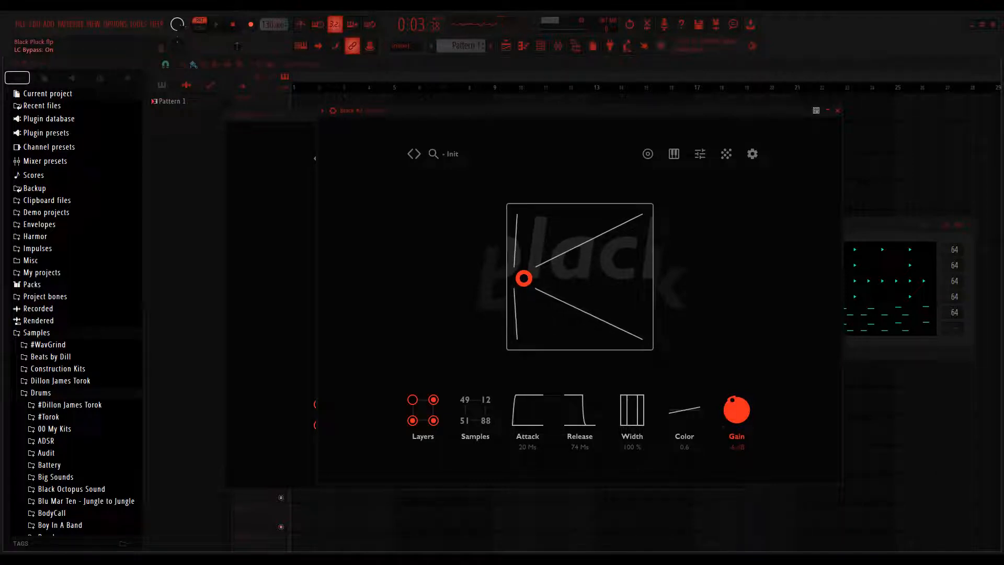
# Step: Set Black #2's Width to 140 % and its Gain to -3 dB, and play the pattern to check the sound
pyautogui.moveTo(632, 410); pyautogui.dragTo(633, 388)
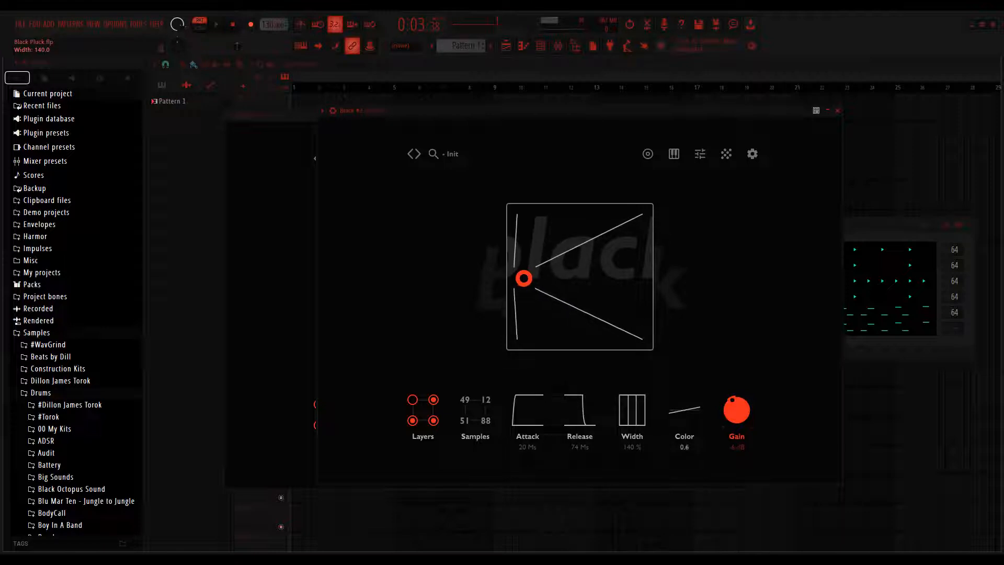
pyautogui.moveTo(737, 410); pyautogui.dragTo(736, 406)
pyautogui.click(858, 225)
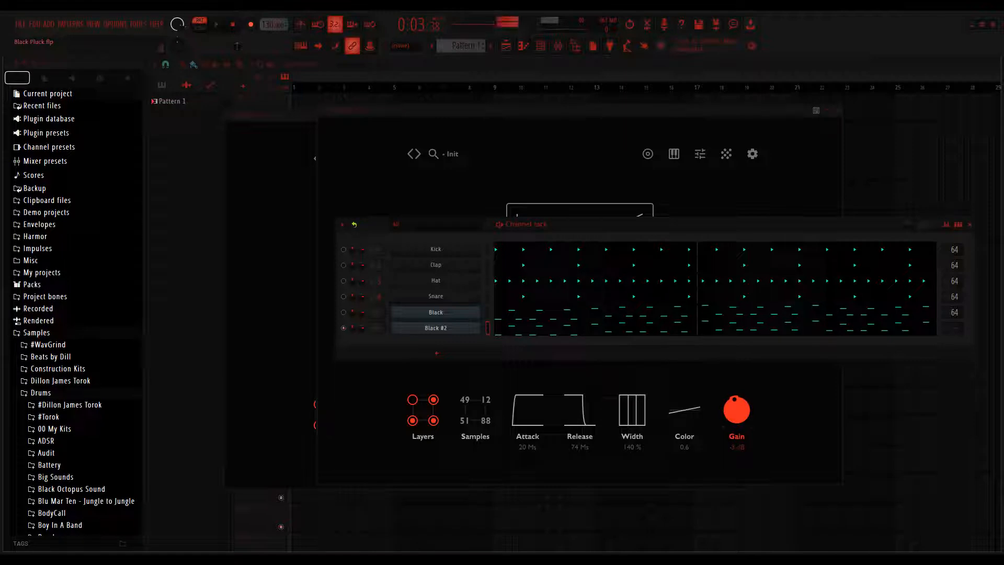
pyautogui.click(499, 224)
pyautogui.click(570, 177)
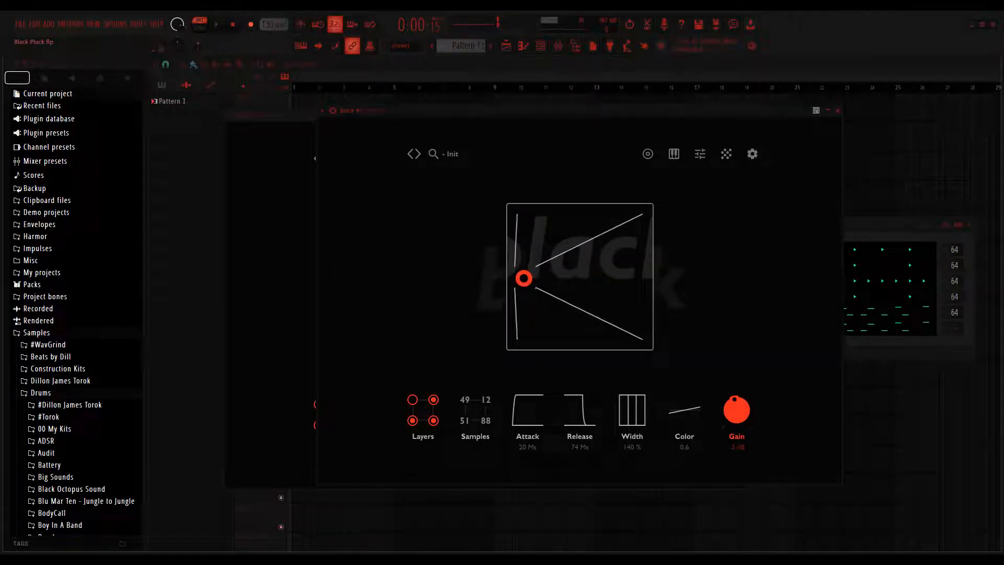
# Step: Turn off Rev for layer B in Black #2's layer settings and play the pattern to hear the change
pyautogui.click(700, 153)
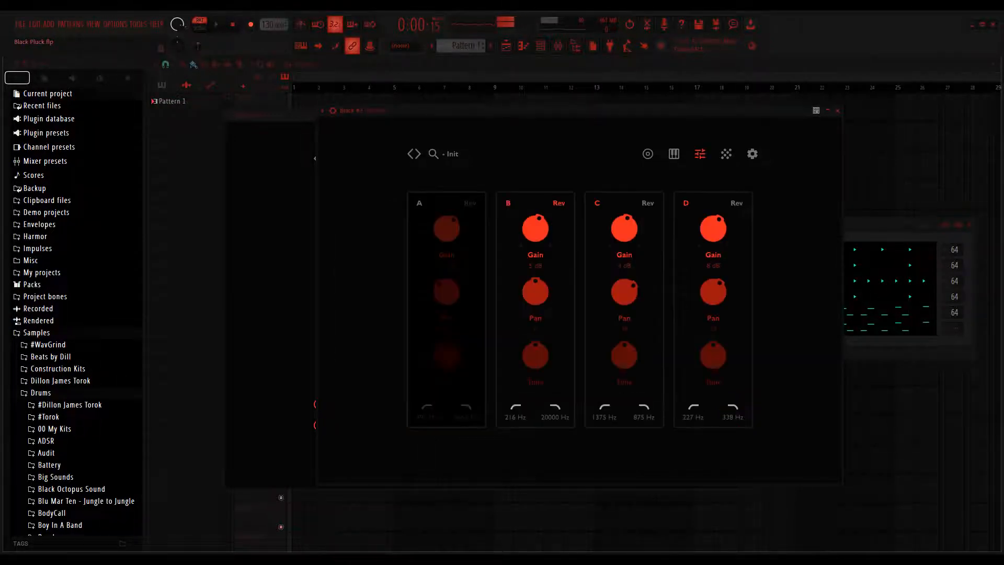
pyautogui.click(700, 153)
pyautogui.click(700, 154)
pyautogui.click(559, 204)
pyautogui.press('F6')
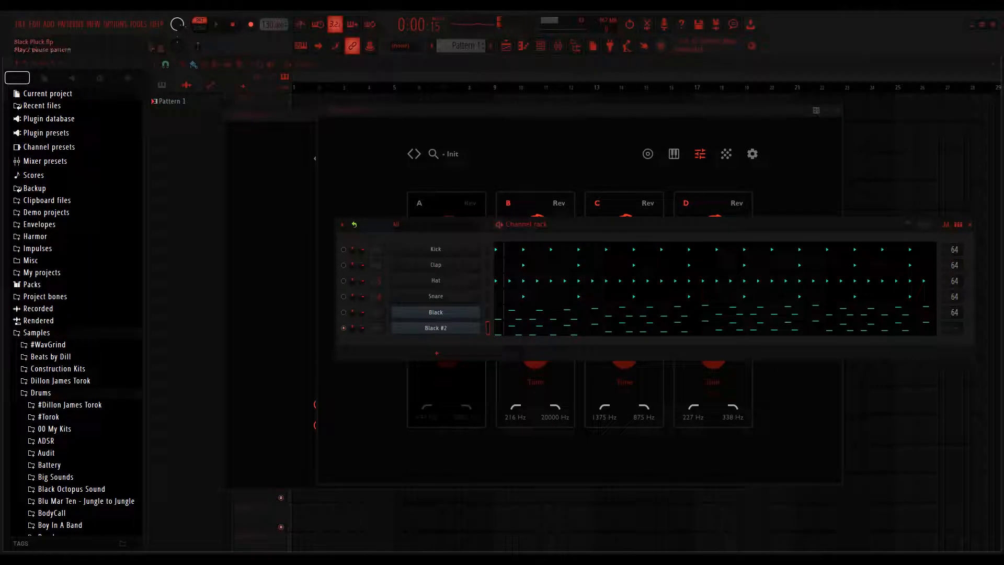
pyautogui.press('space')
pyautogui.click(700, 154)
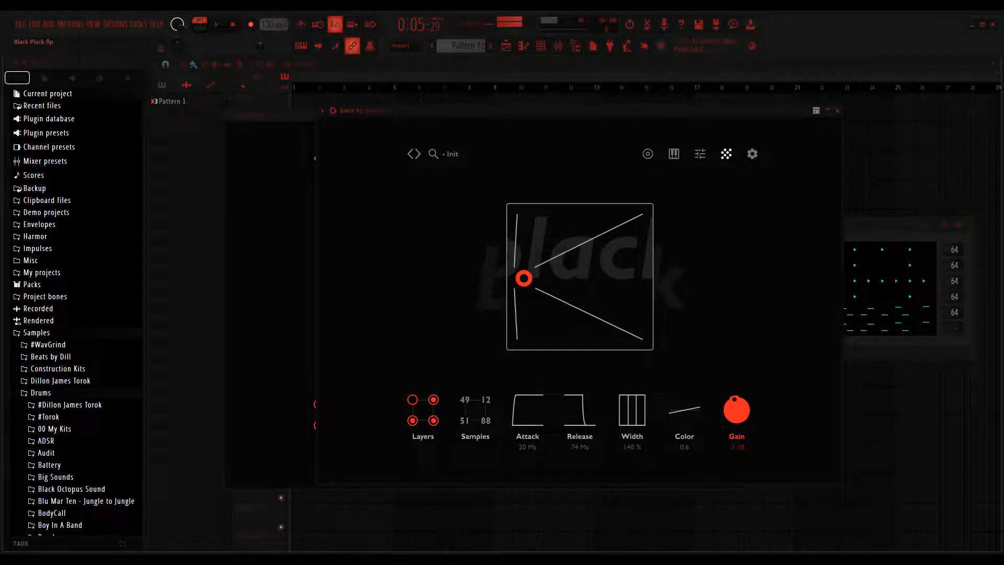
# Step: Turn off Drive and turn on Panner in Black #2's effects, and save the project
pyautogui.click(727, 153)
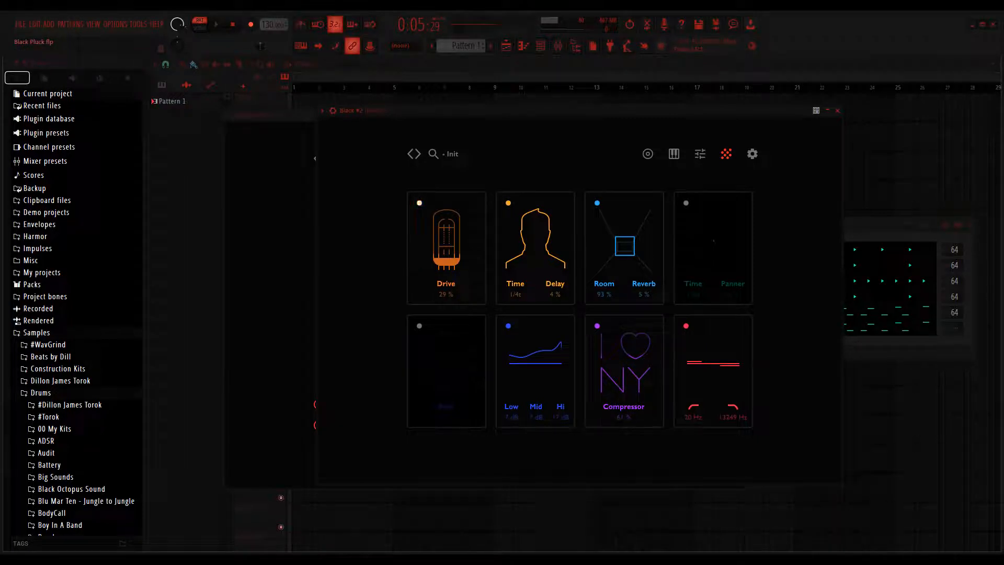
pyautogui.click(419, 203)
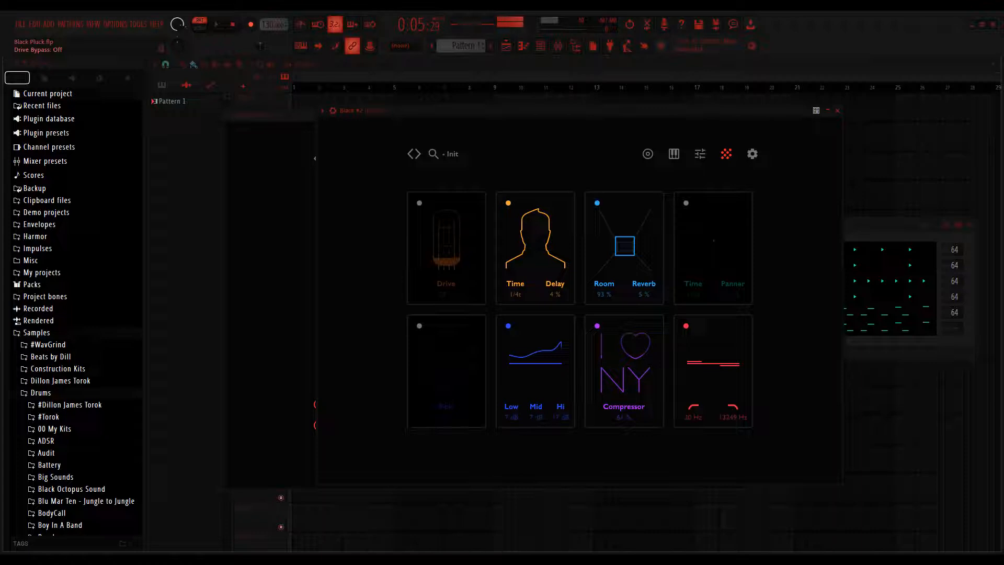
pyautogui.hotkey('ctrl', 's')
pyautogui.click(686, 203)
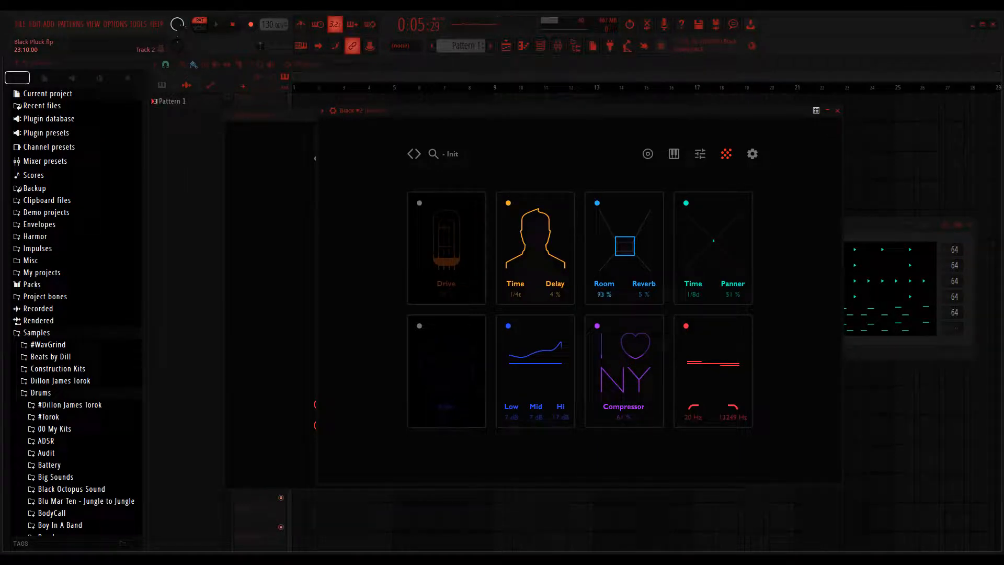
# Step: Set Black #2's reverb Room to 85 % and the equalizer's Mid to 8 dB and Hi to 19 dB
pyautogui.moveTo(604, 294); pyautogui.dragTo(604, 299)
pyautogui.moveTo(536, 412); pyautogui.dragTo(536, 410)
pyautogui.moveTo(562, 417); pyautogui.dragTo(562, 414)
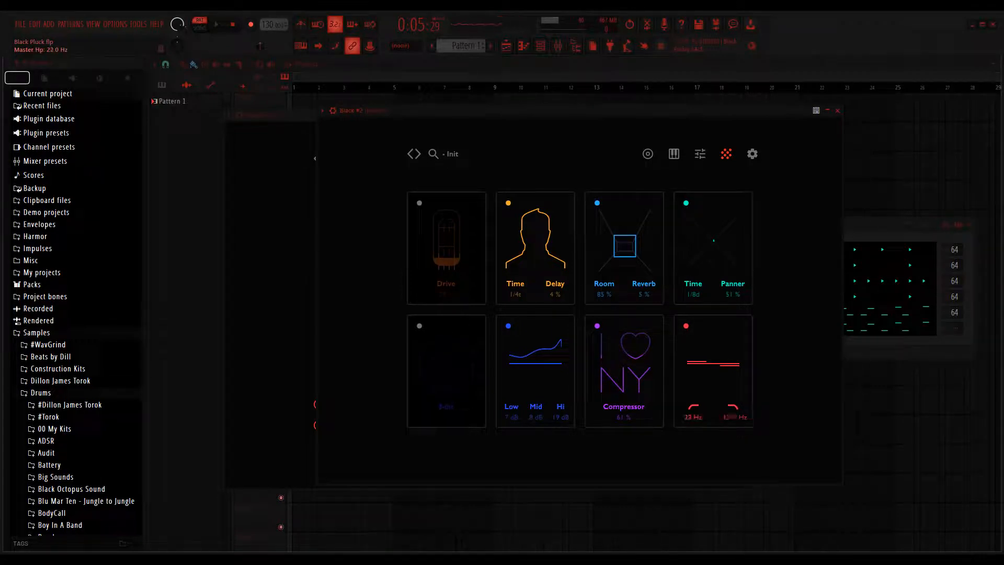
# Step: Set Black #2's master high-pass filter to 197 Hz and low-pass to 19115 Hz, and play the pattern to check the sound
pyautogui.moveTo(692, 417); pyautogui.dragTo(693, 396)
pyautogui.moveTo(733, 416)
pyautogui.mouseDown()
pyautogui.moveTo(732, 384)
pyautogui.moveTo(733, 419)
pyautogui.mouseUp()
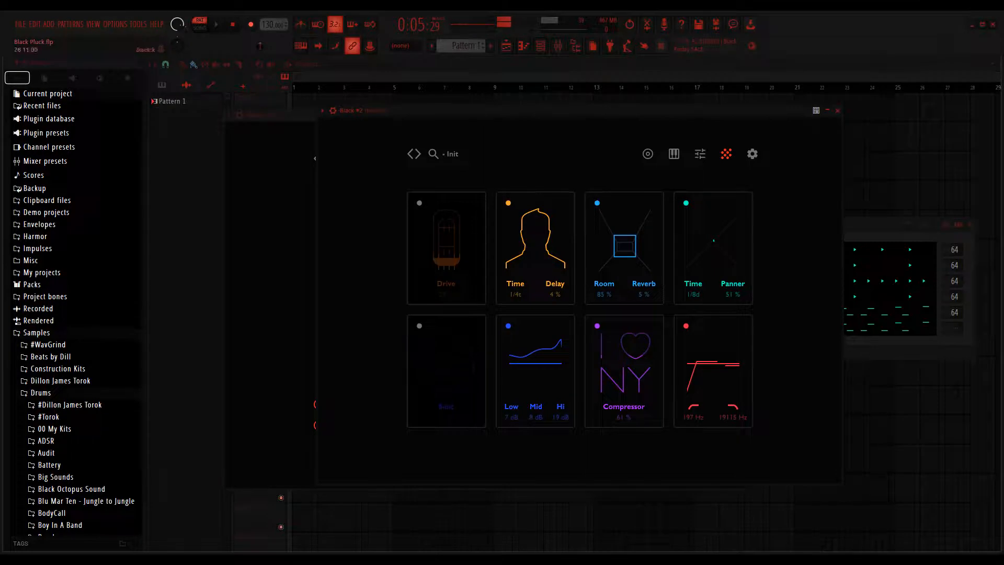
pyautogui.press('space')
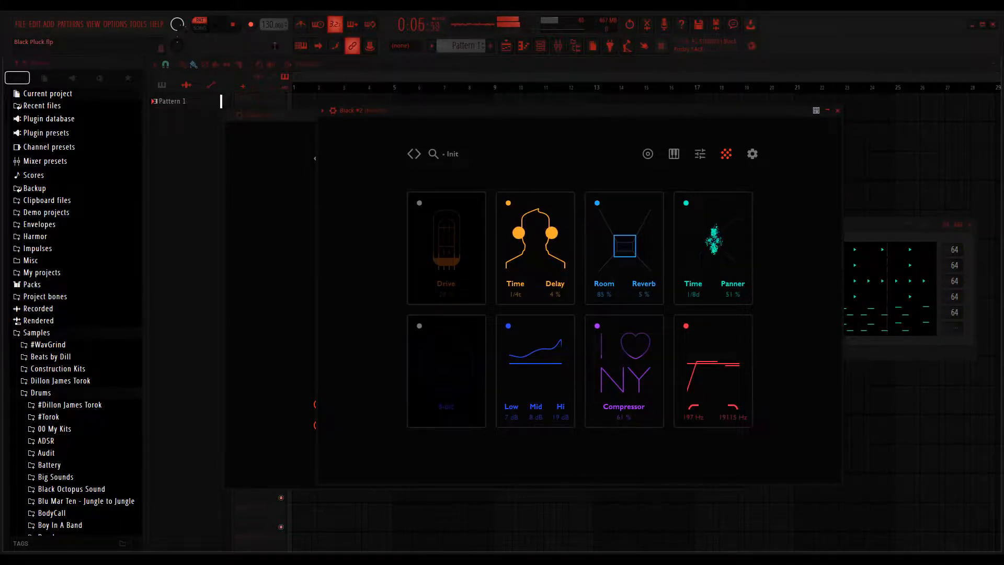
pyautogui.press('space')
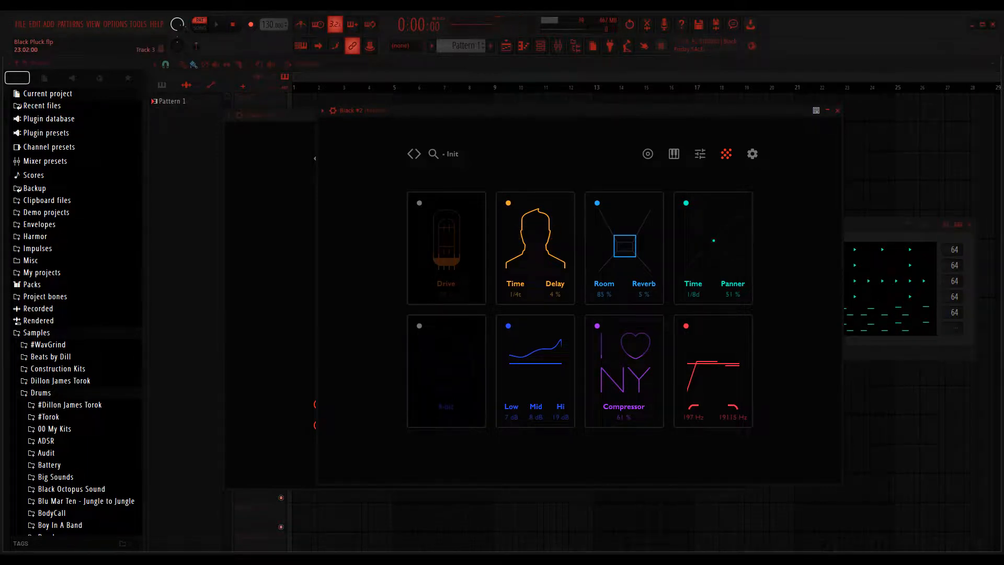
# Step: Bring the Channel rack to the front and play the pattern to hear Black #2 with the drums
pyautogui.click(908, 226)
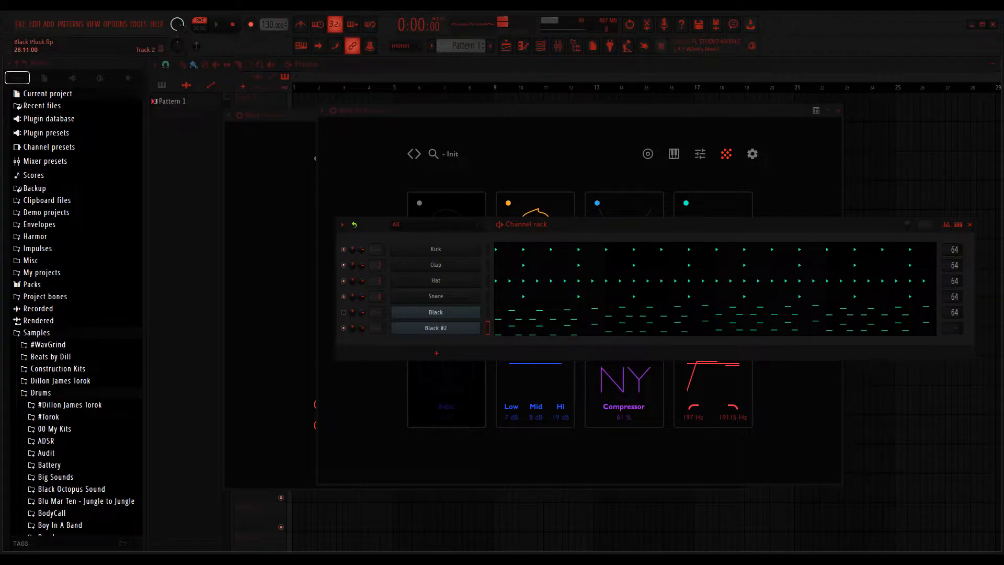
pyautogui.press('space')
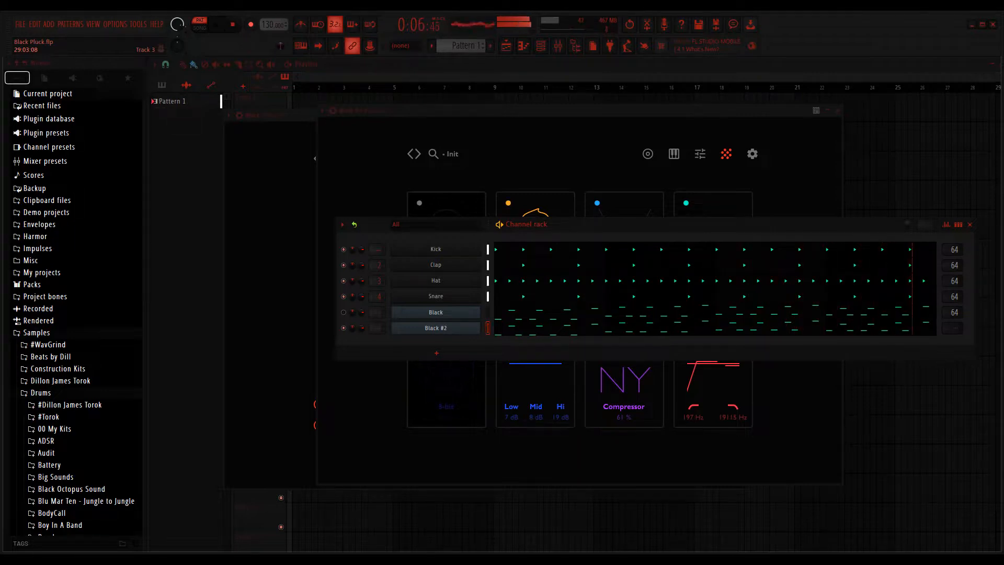
pyautogui.press('space')
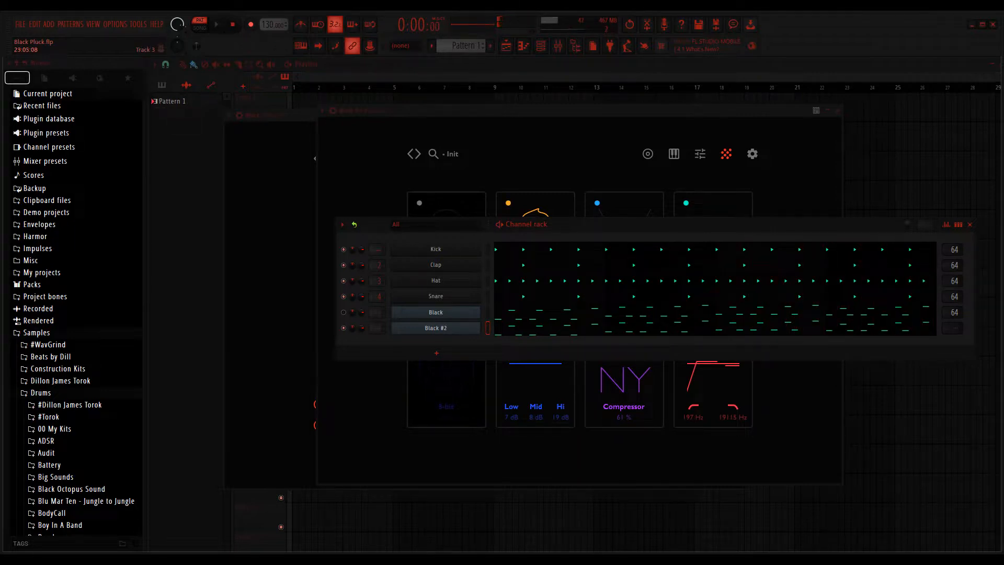